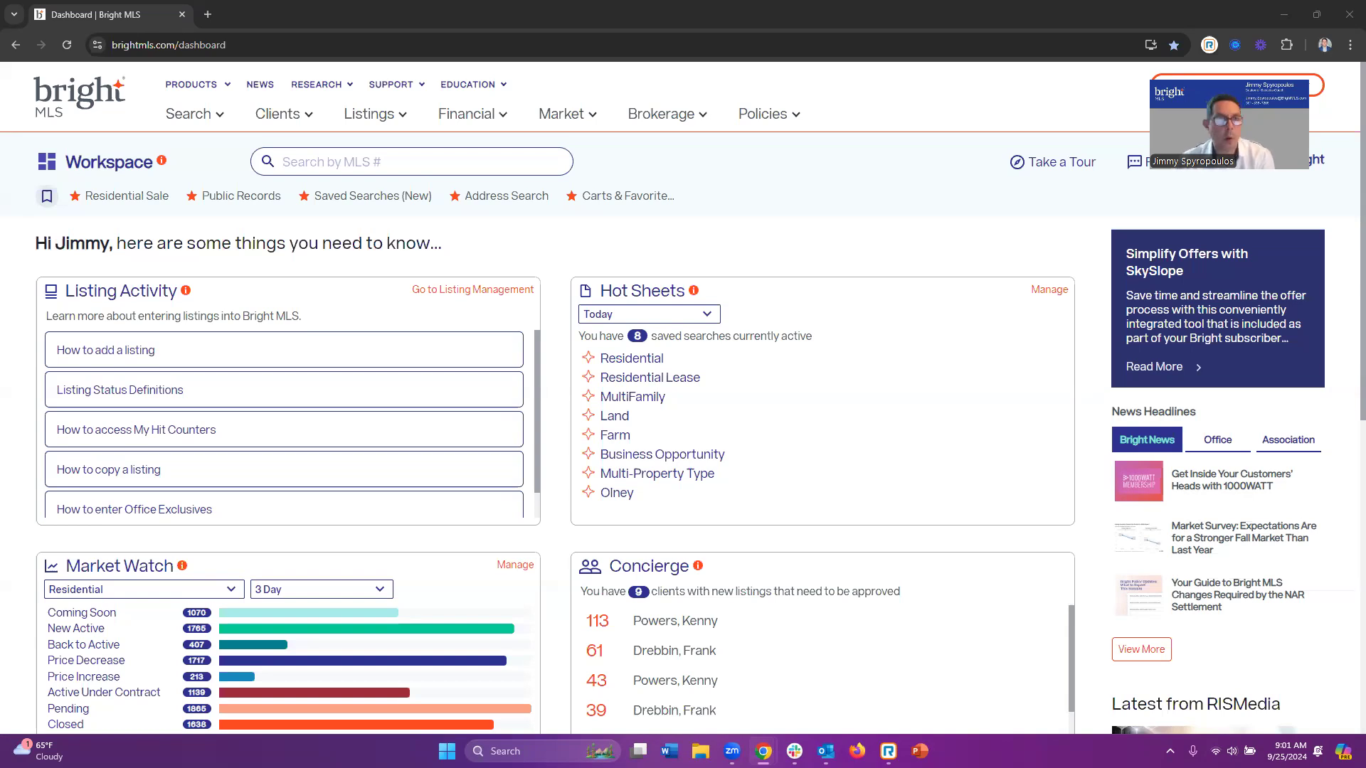
# - Run a Residential Sale search with the default criteria and insert a Tax Annual Amount column after List Office Name in the results
pyautogui.click(153, 197)
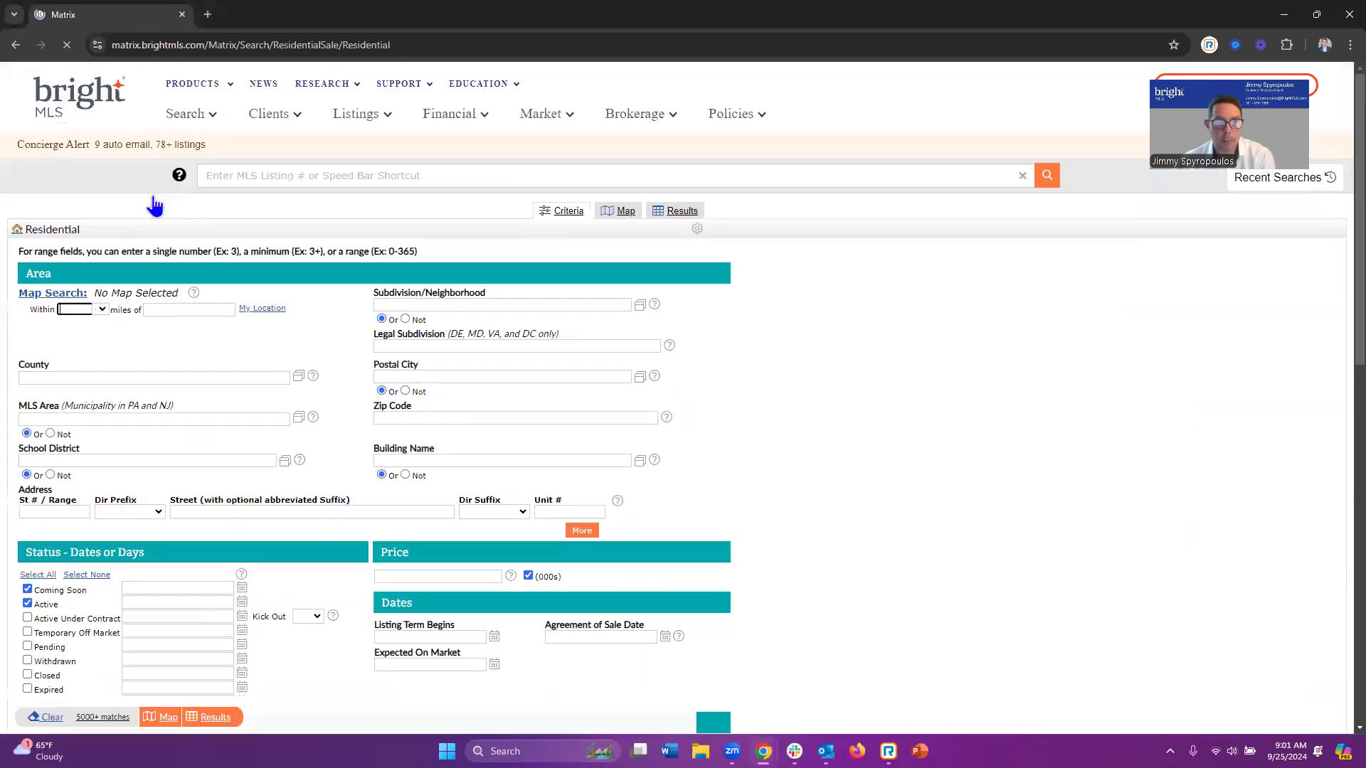
pyautogui.click(214, 716)
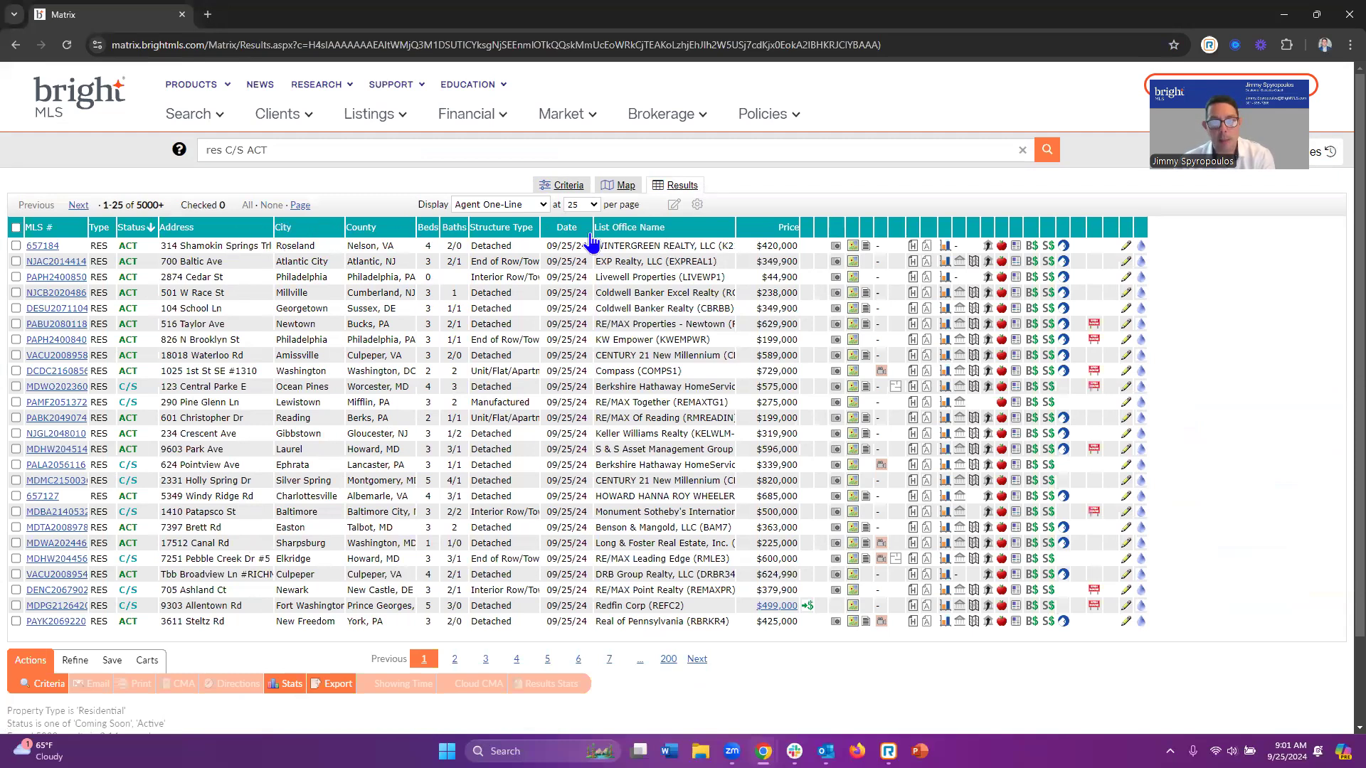
pyautogui.click(714, 225)
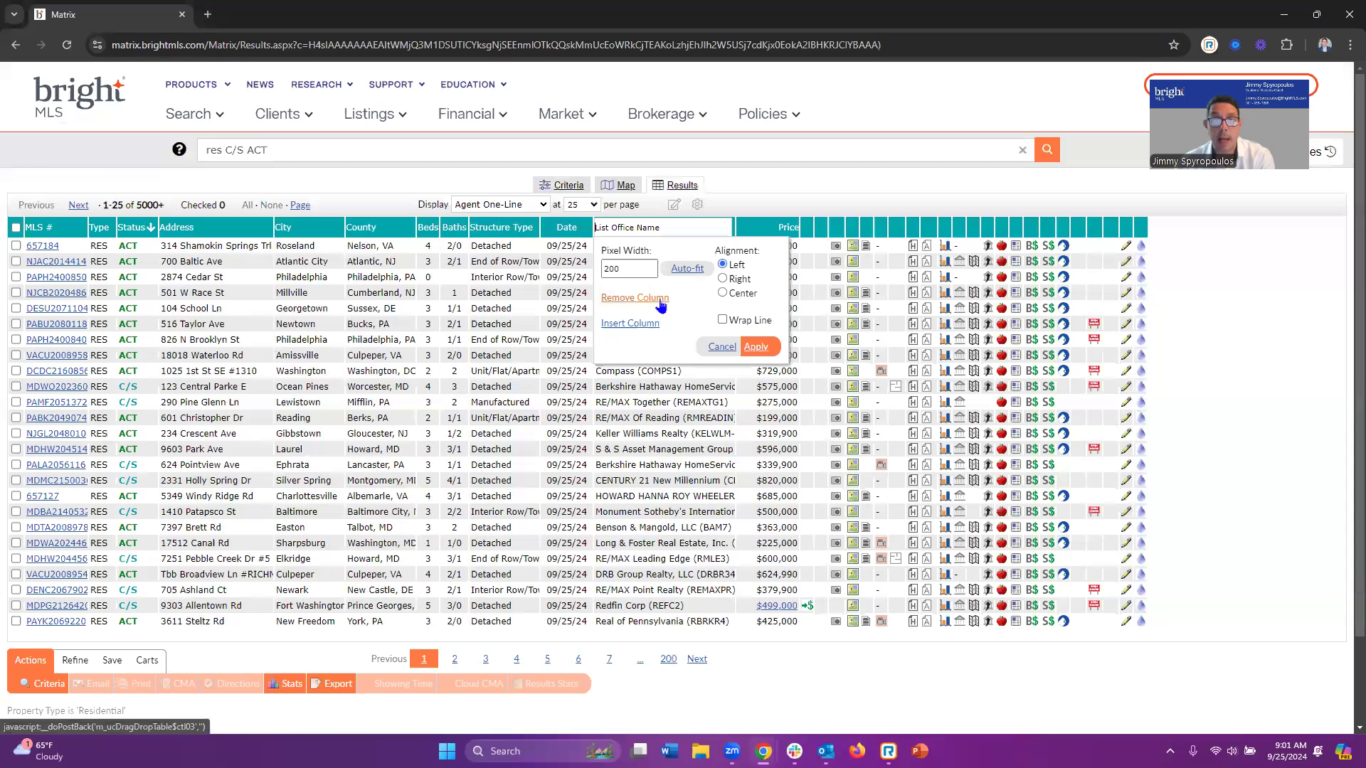
pyautogui.click(630, 325)
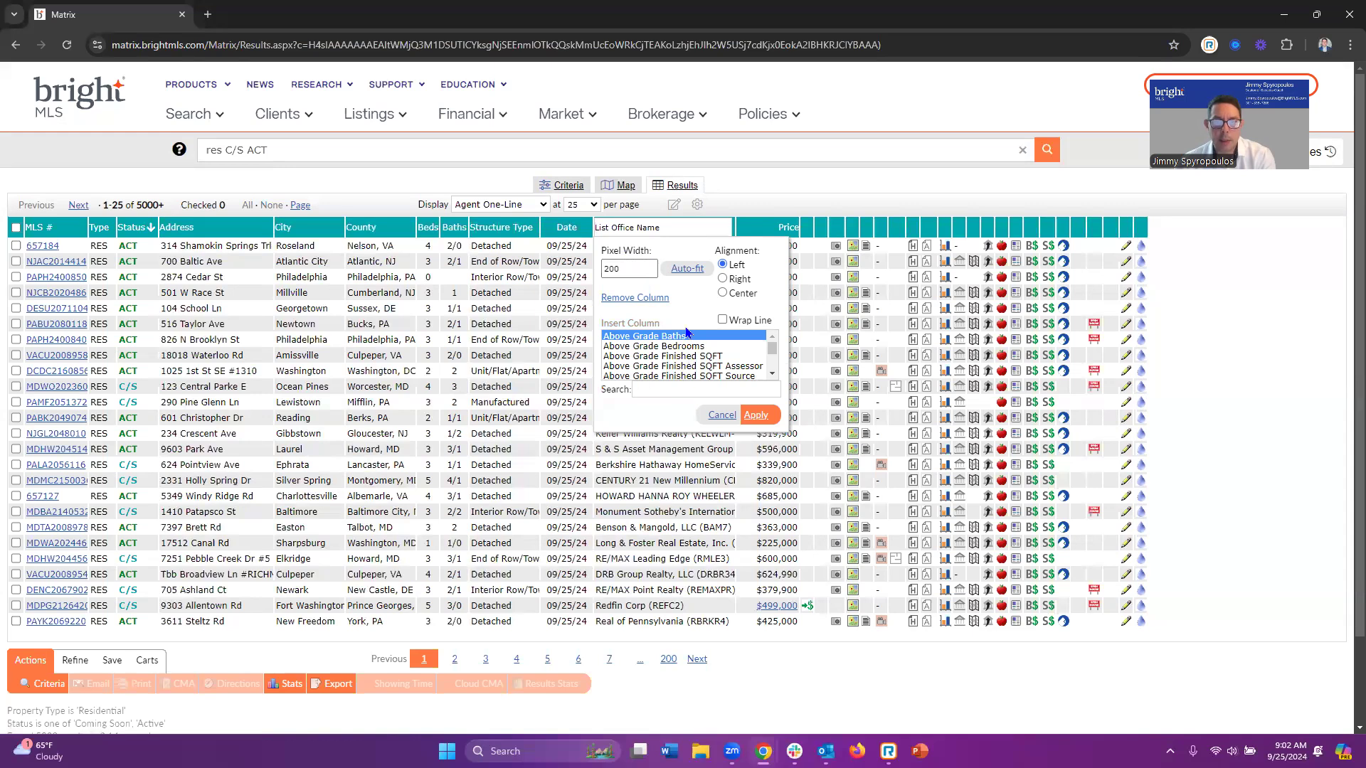
pyautogui.click(658, 386)
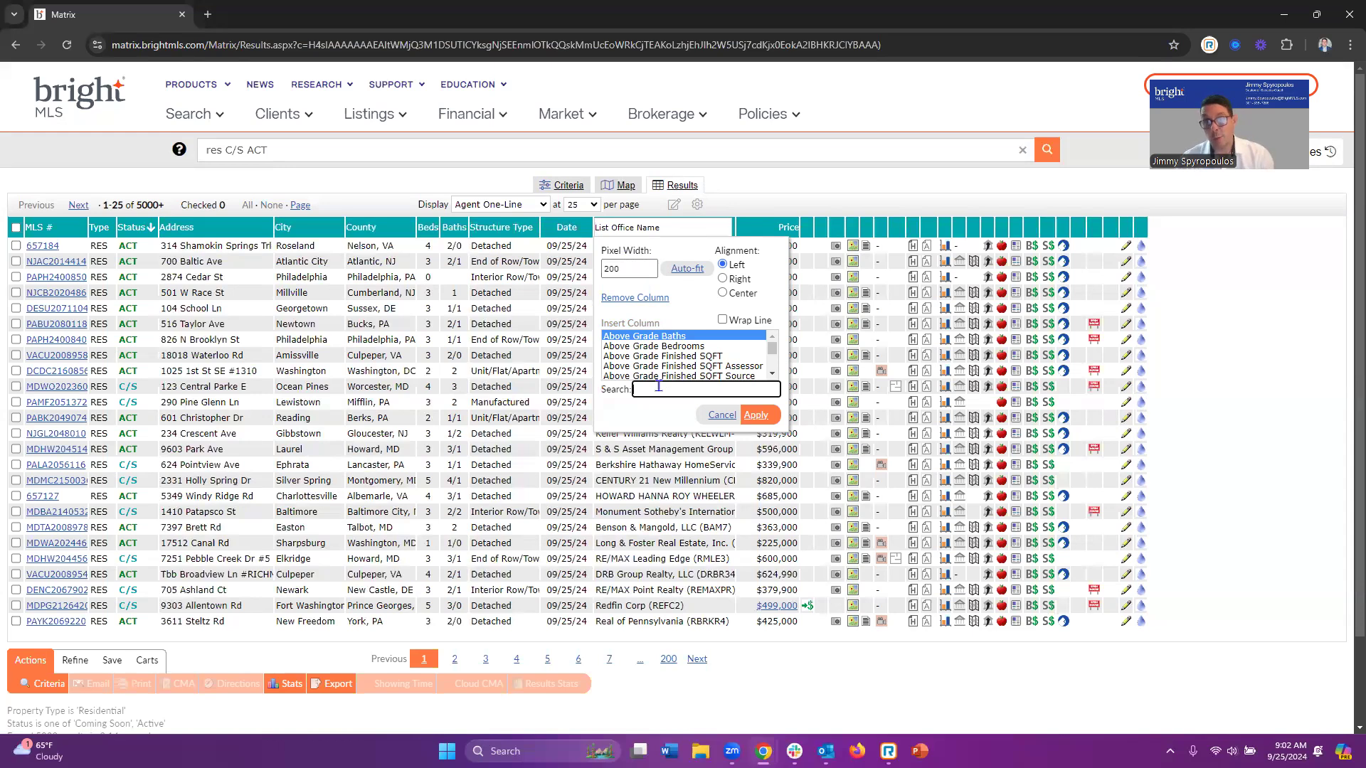
pyautogui.write('annu')
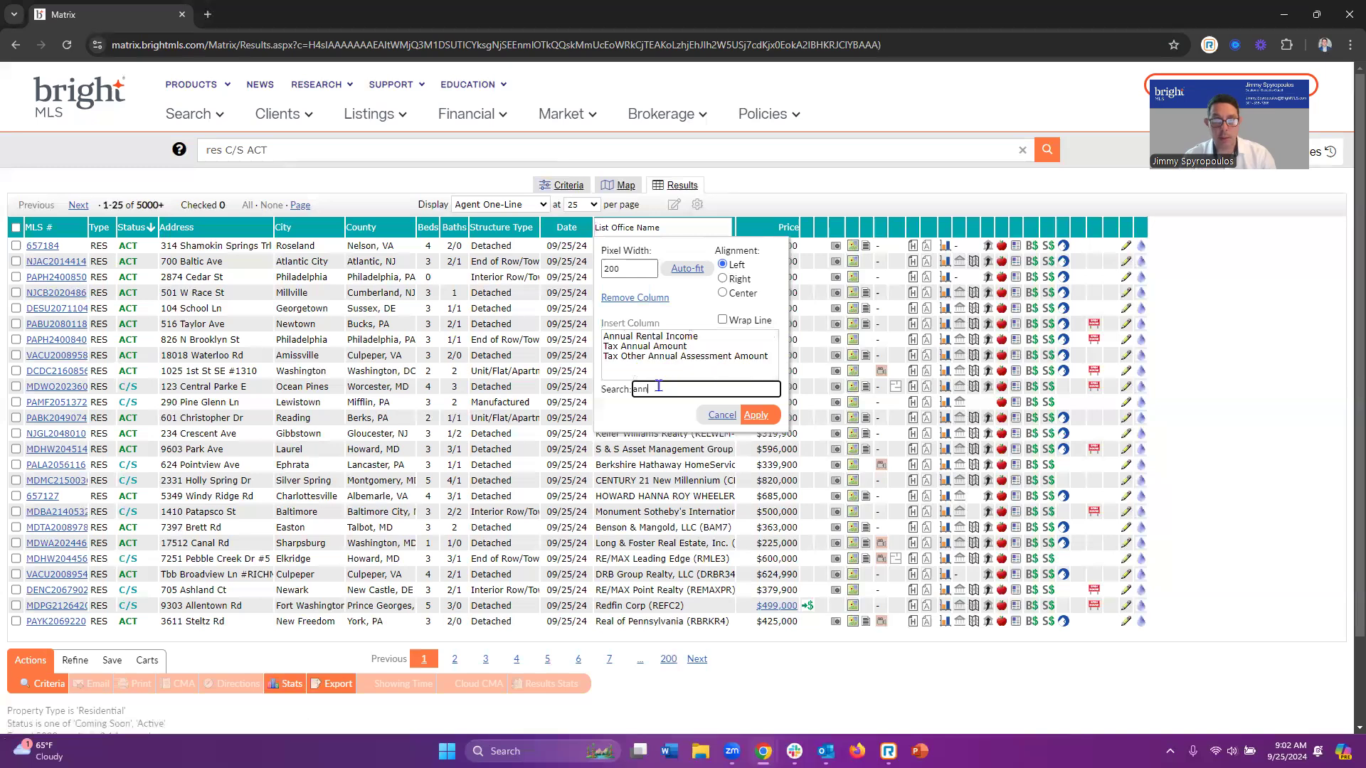
pyautogui.click(645, 348)
pyautogui.click(762, 415)
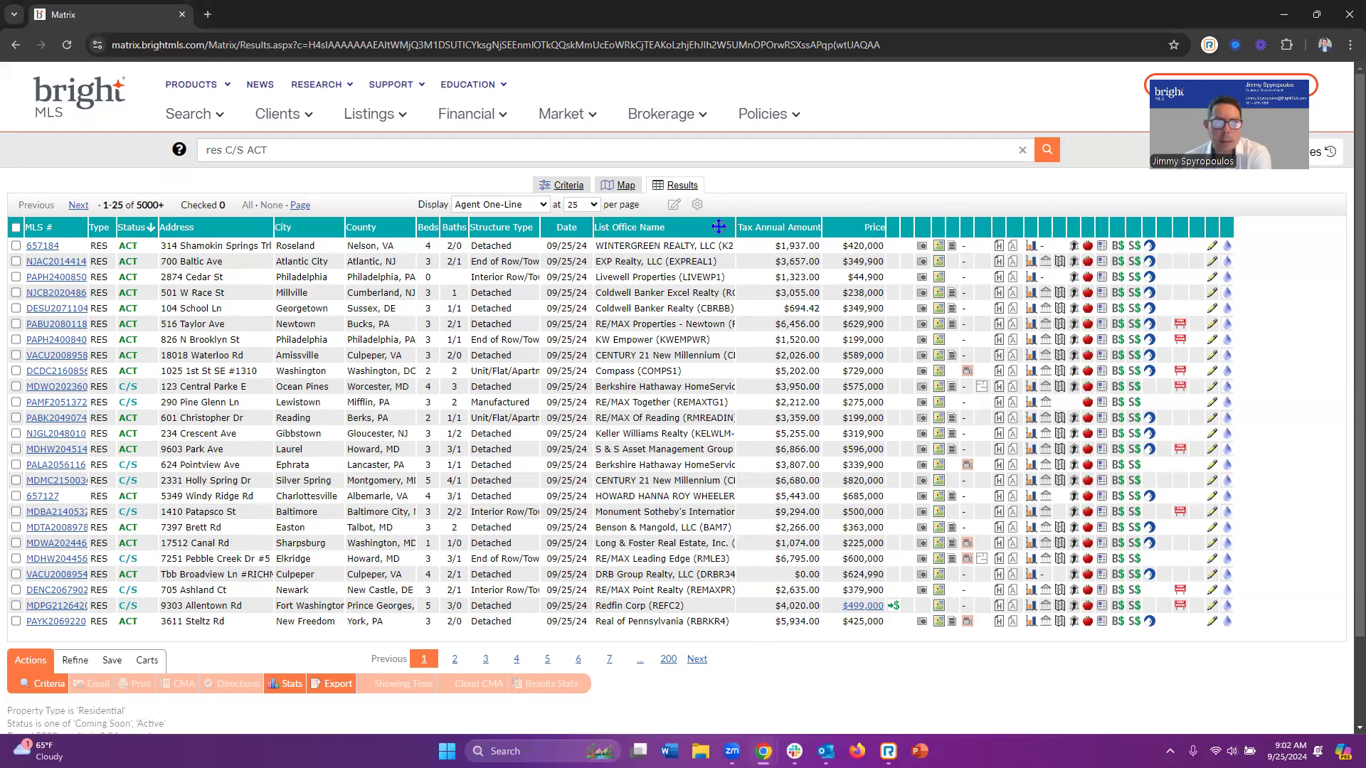
# - Insert a High School column after List Office Name in the results table
pyautogui.click(718, 226)
pyautogui.click(643, 325)
pyautogui.click(659, 390)
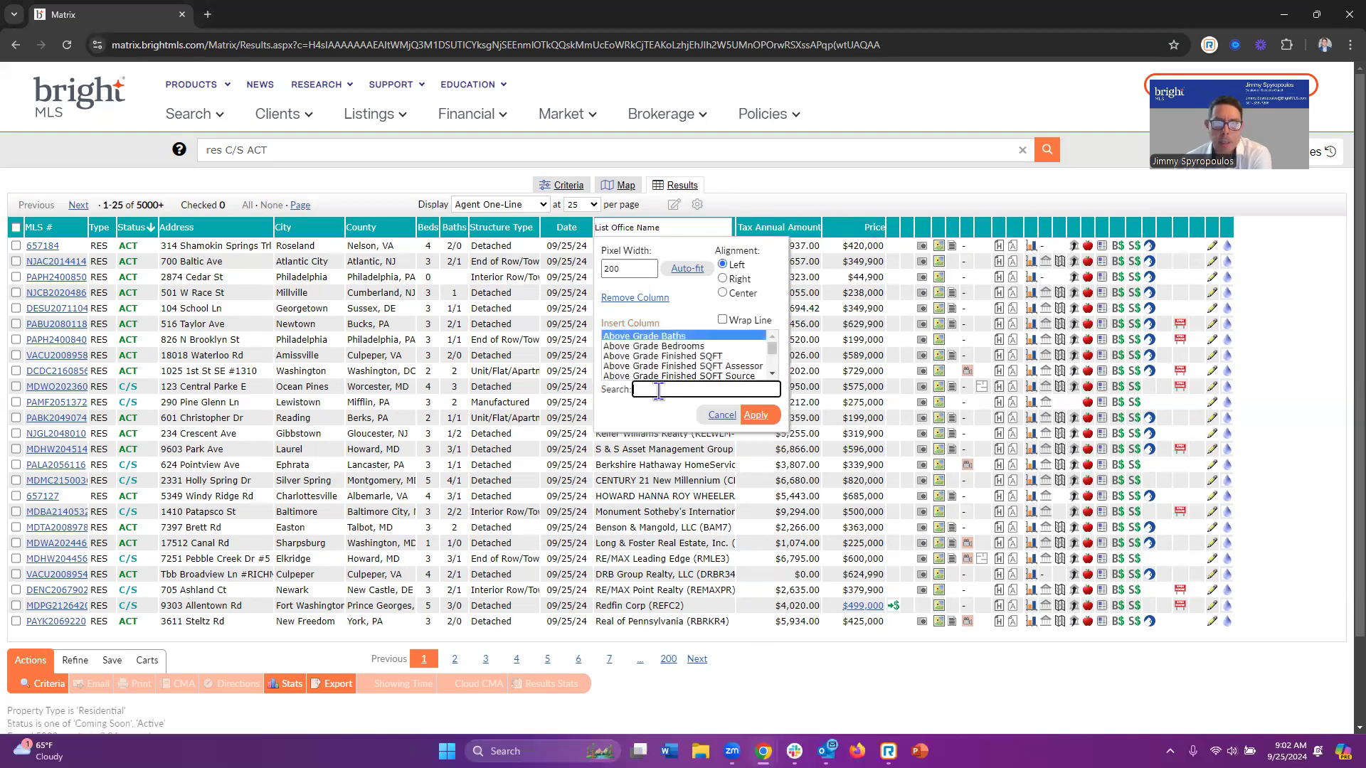
pyautogui.write('high schoo')
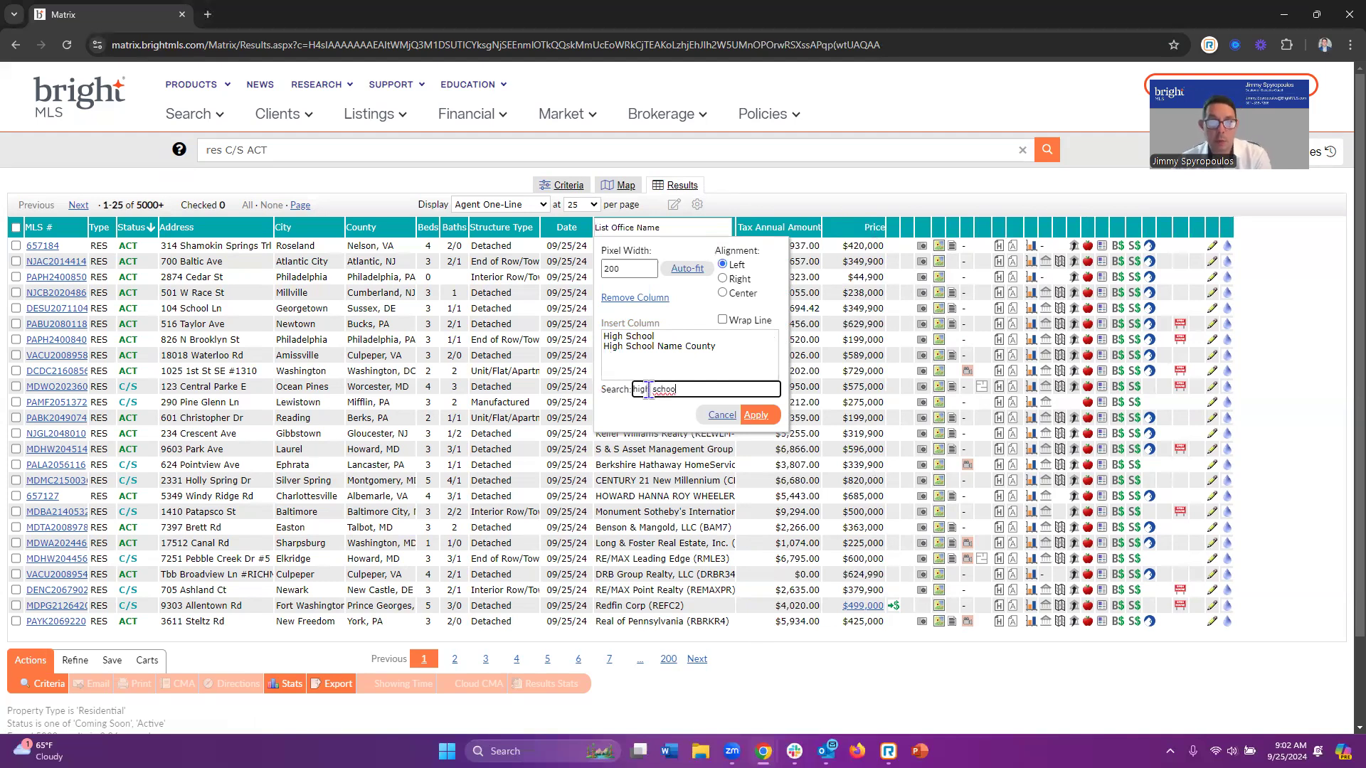
pyautogui.click(643, 337)
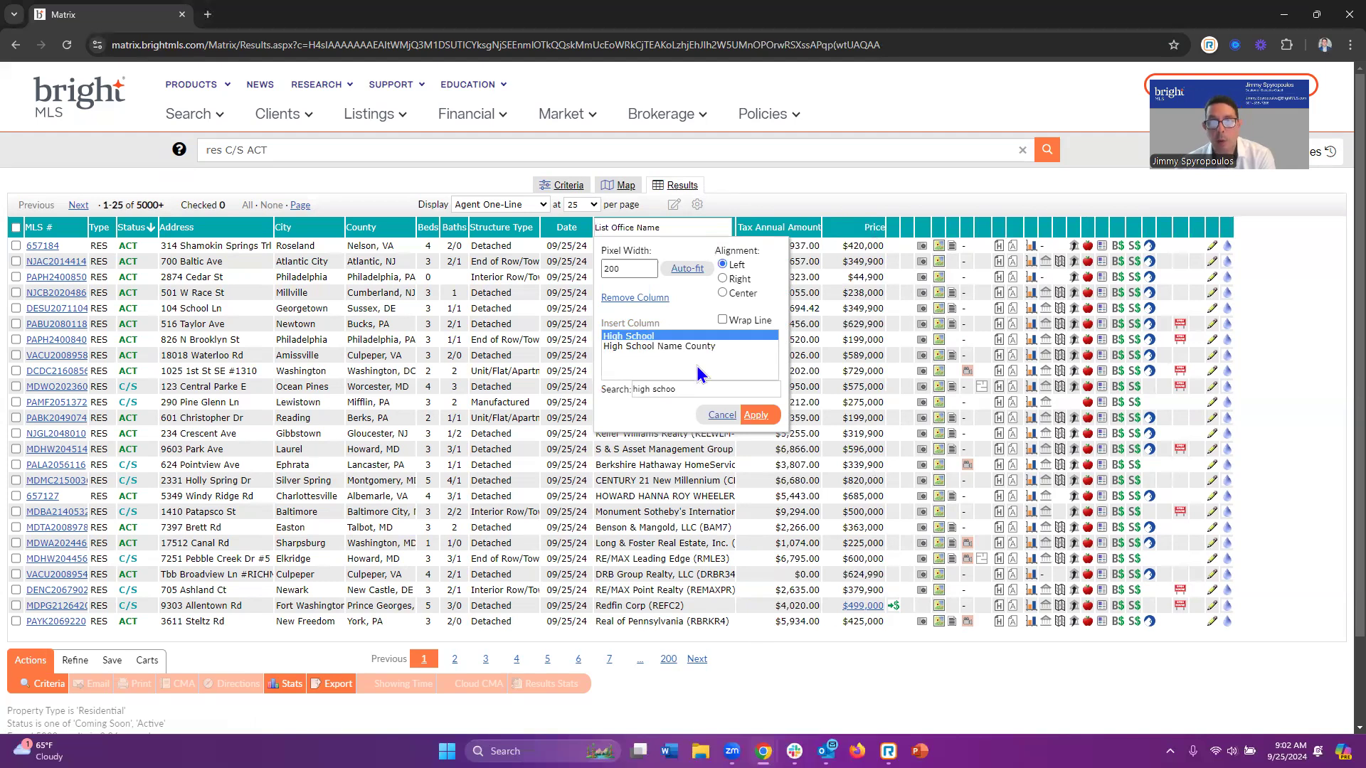
pyautogui.click(755, 415)
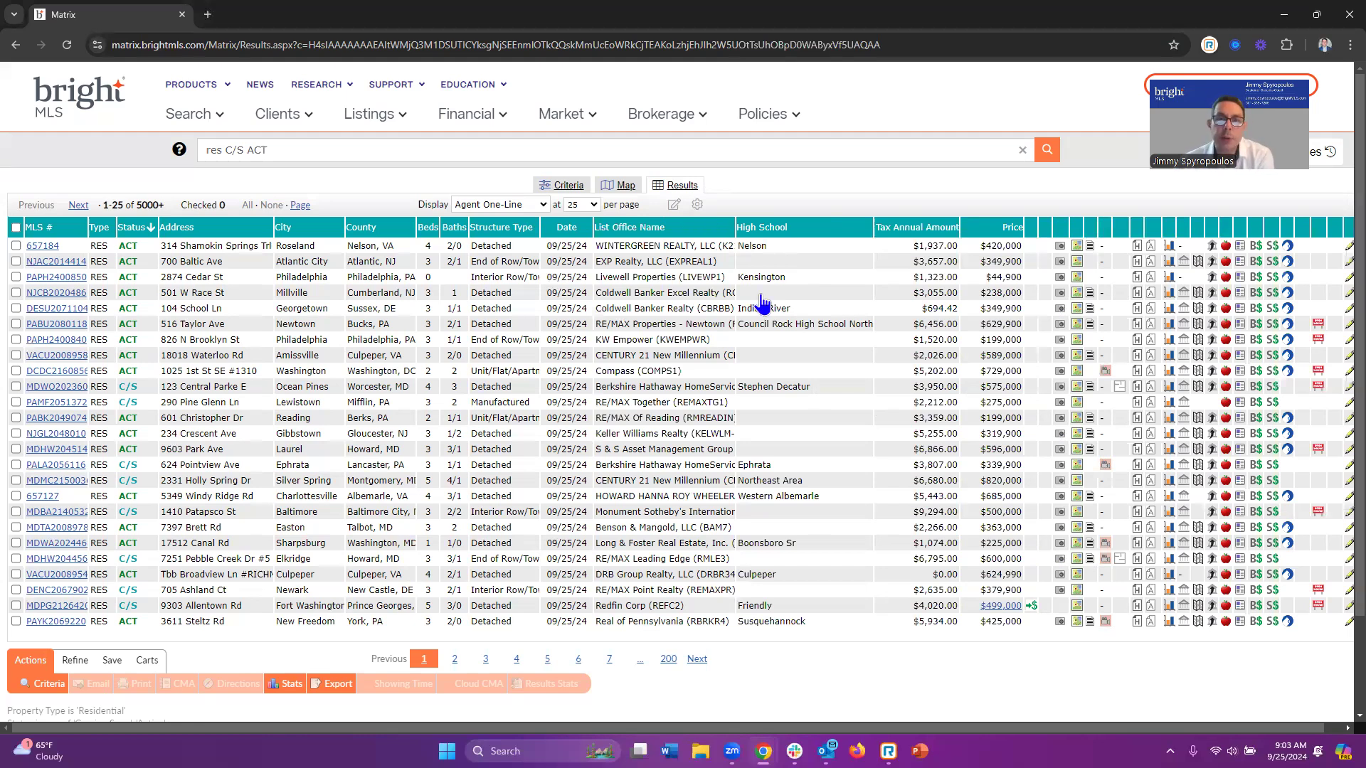
# - Save the customized results layout as a copy of the display named "Tax and Schools"
pyautogui.click(674, 207)
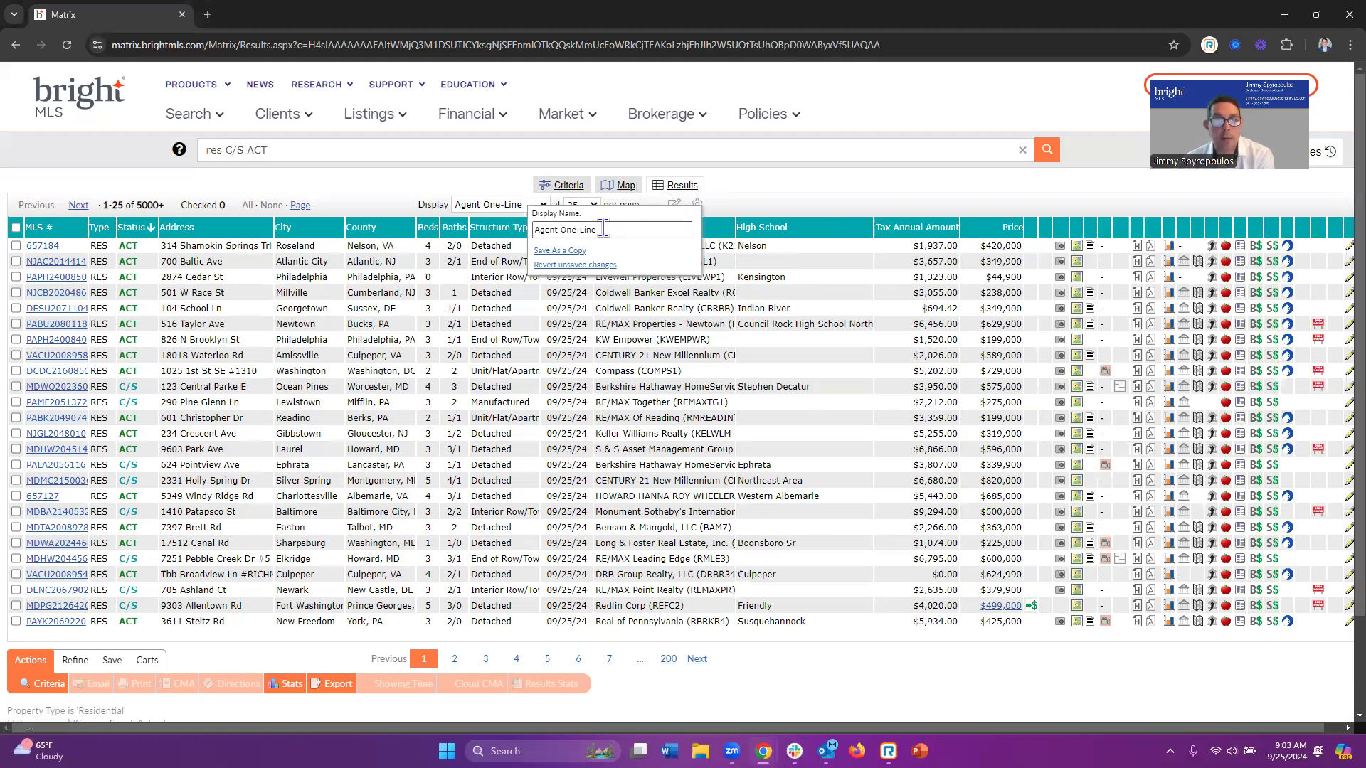
pyautogui.tripleClick(629, 228)
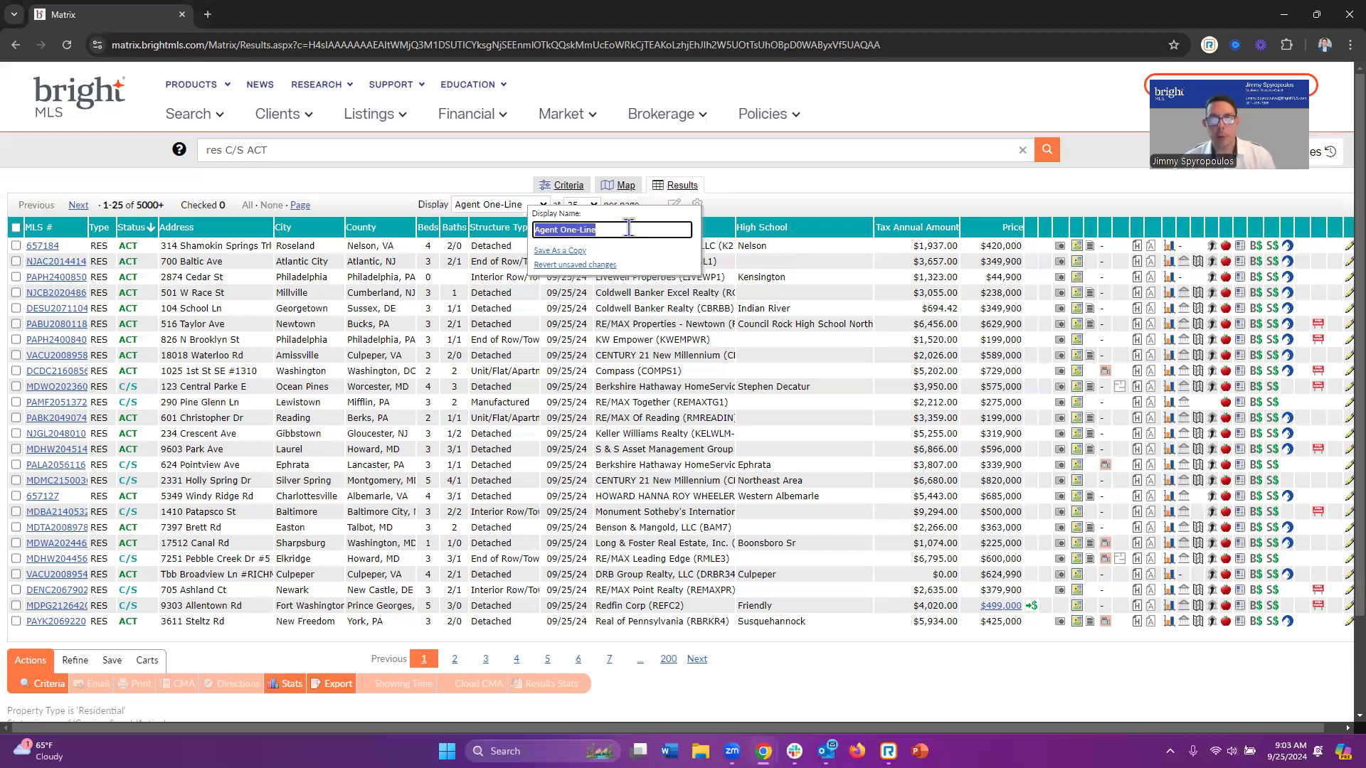
pyautogui.write('H')
pyautogui.press('BackSpace')
pyautogui.write('Tax and Schools')
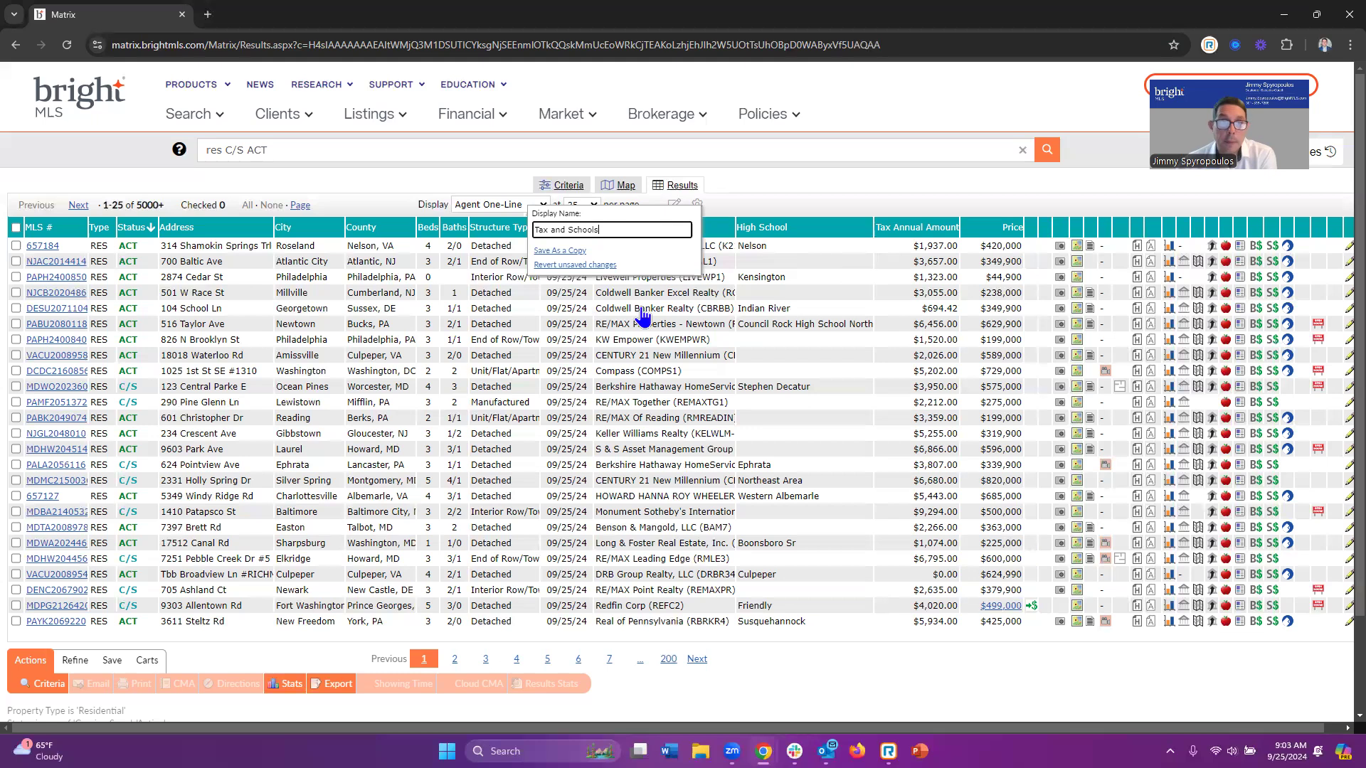
pyautogui.click(573, 258)
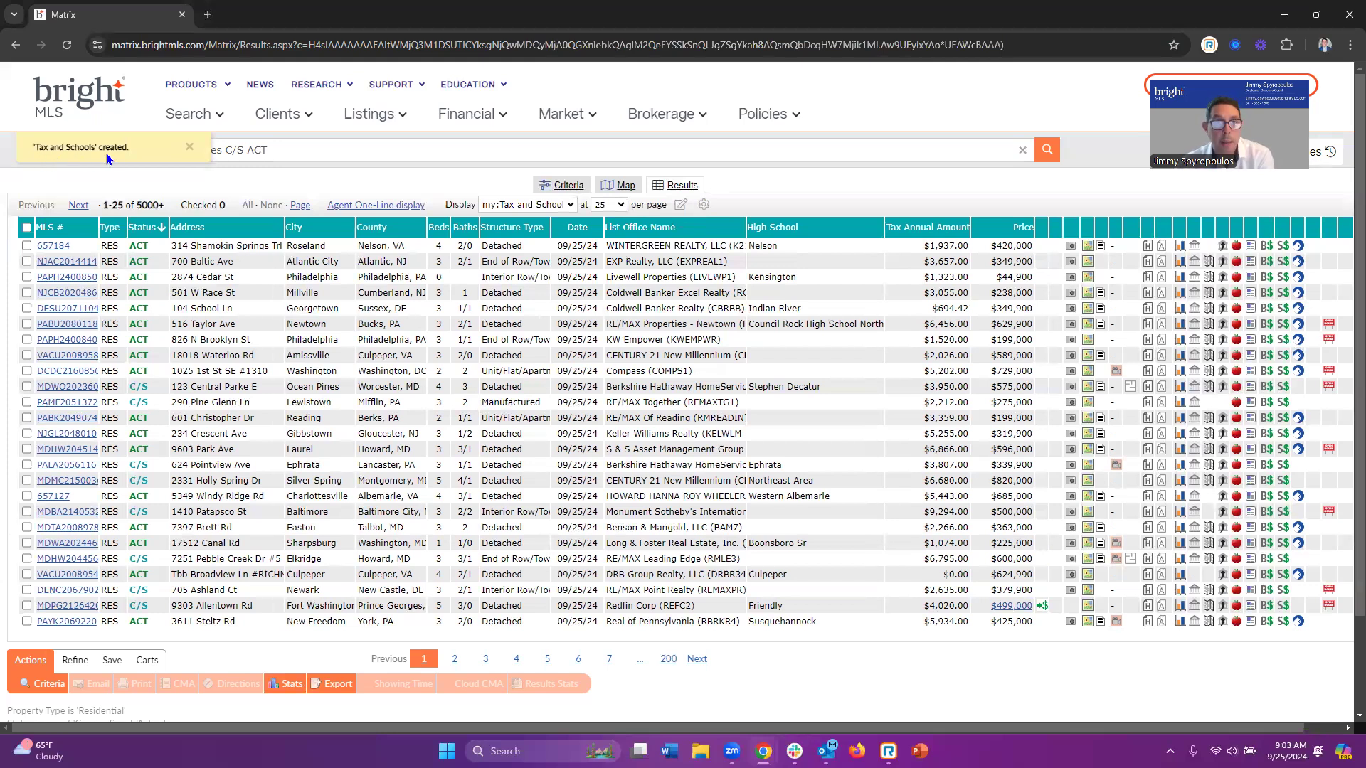
# - Switch the results display to my:tax and from there to my:tax and schools
pyautogui.click(570, 206)
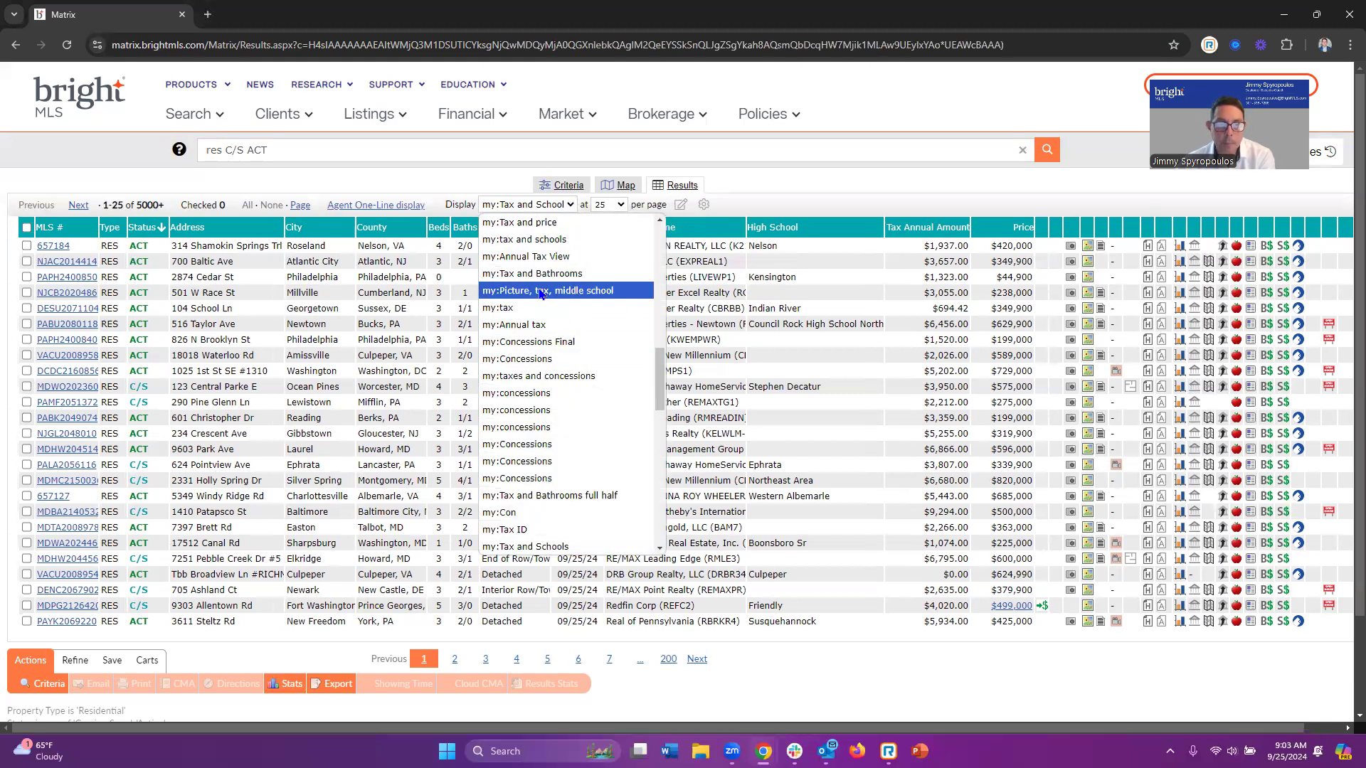
pyautogui.click(523, 309)
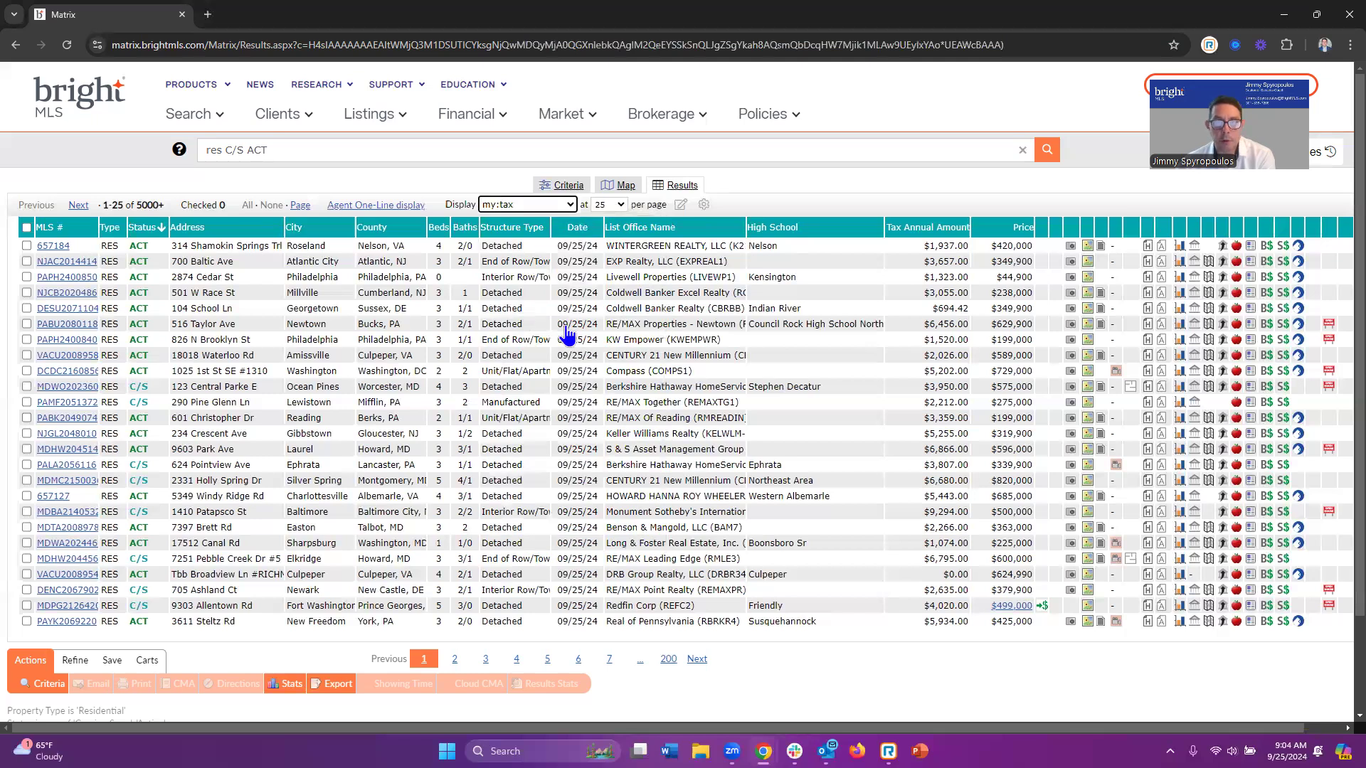
pyautogui.click(569, 204)
pyautogui.scroll(-2, 579, 427)
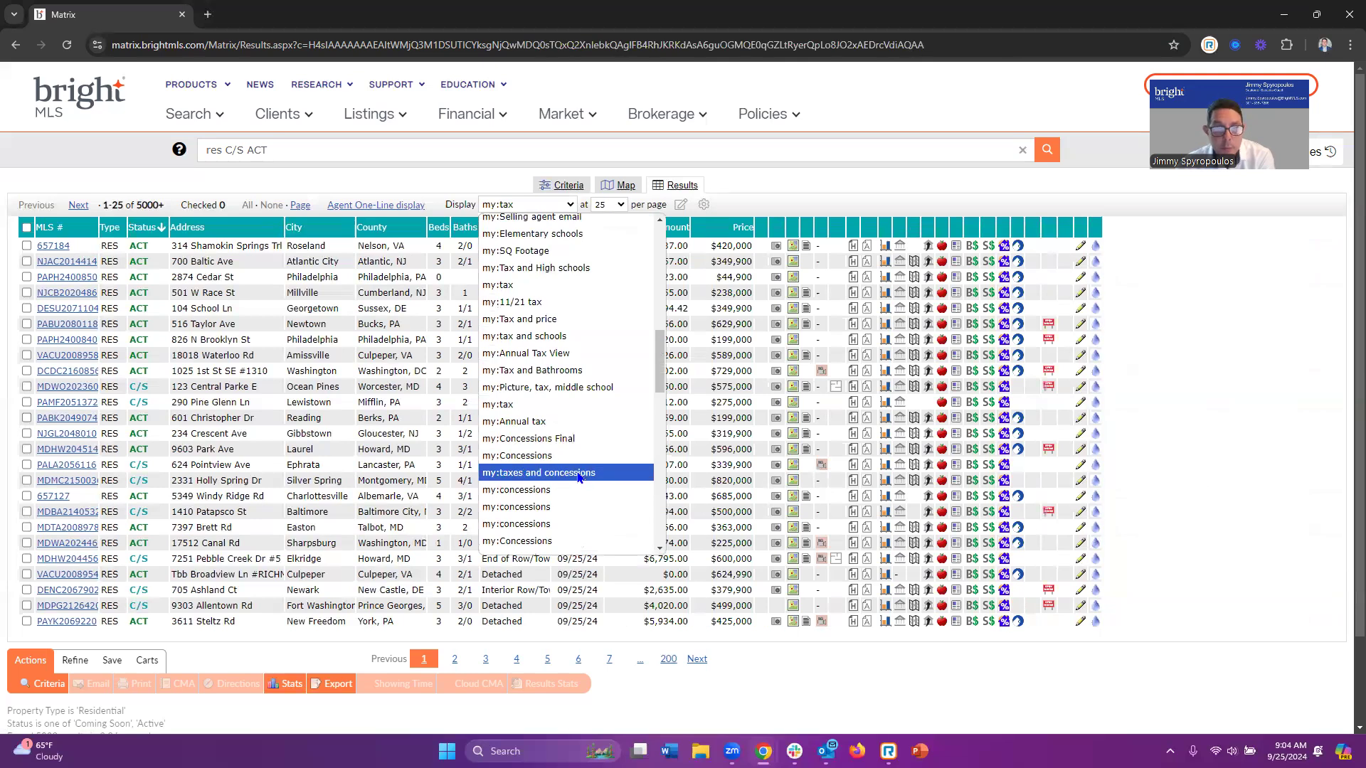
pyautogui.click(567, 336)
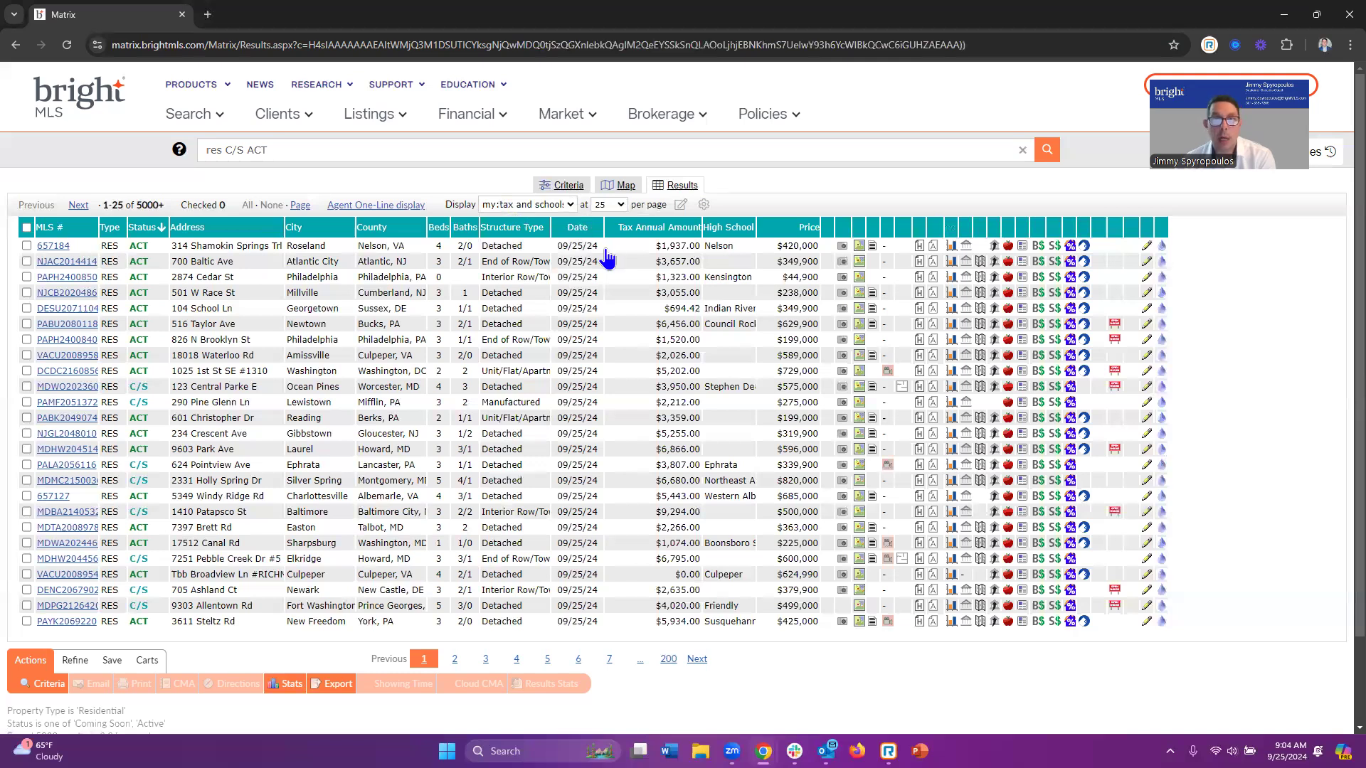
# - Set the current display, sort order and count per page as the search default, and run a new Residential Sale search with it
pyautogui.click(705, 206)
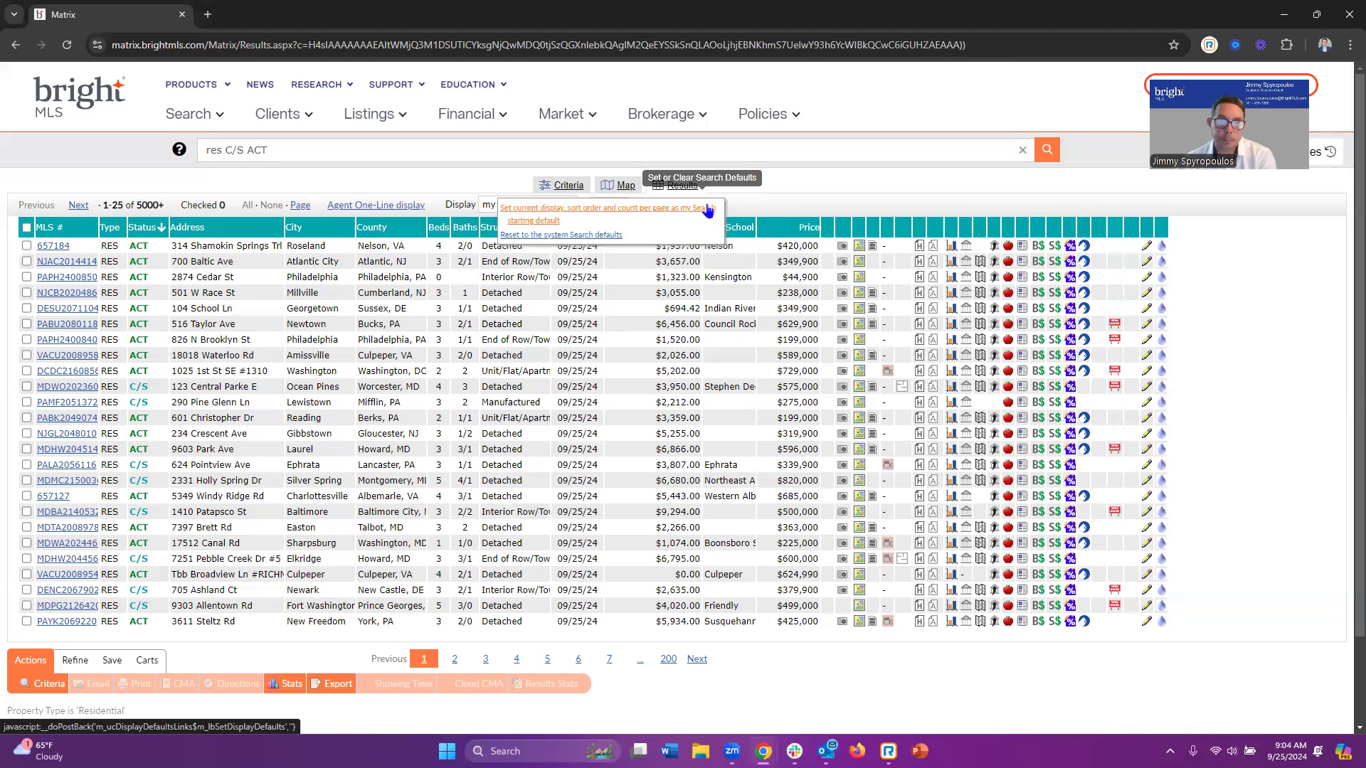
pyautogui.click(566, 214)
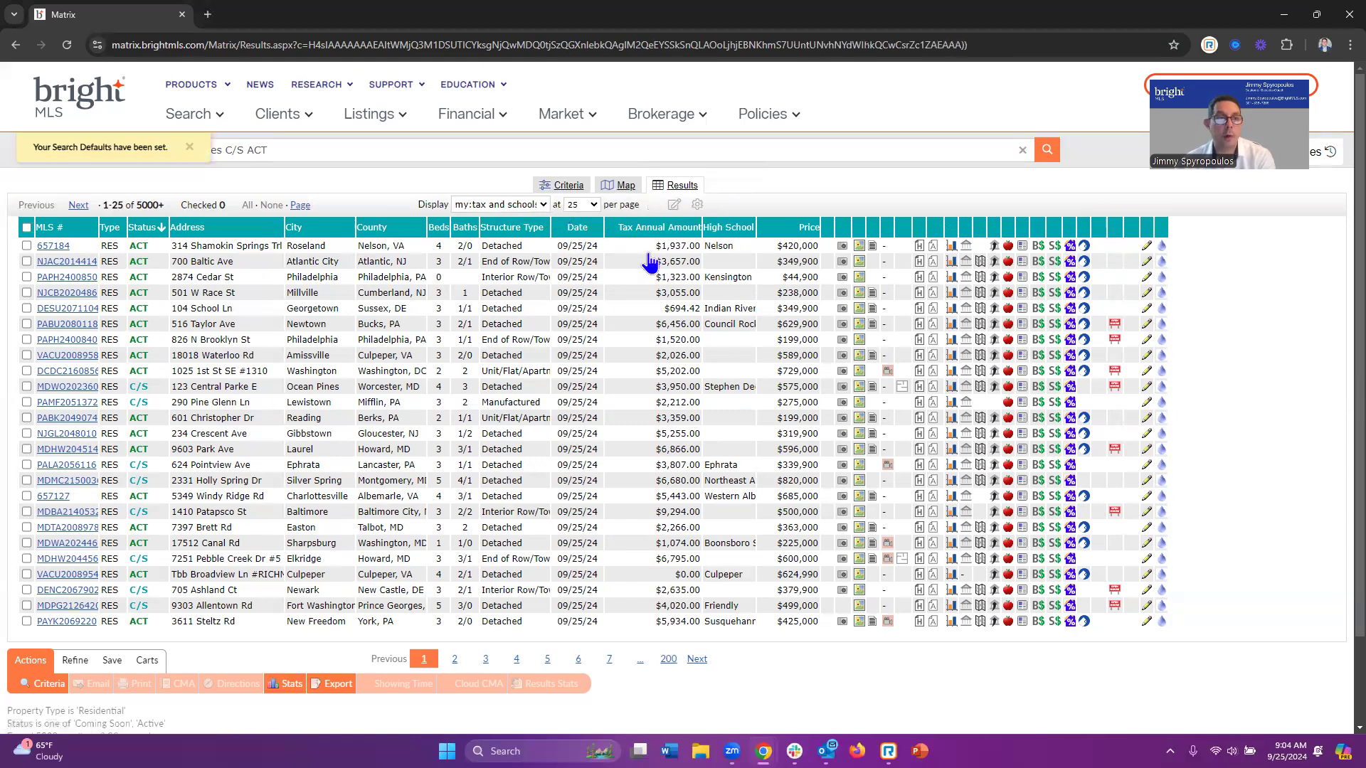
pyautogui.click(182, 120)
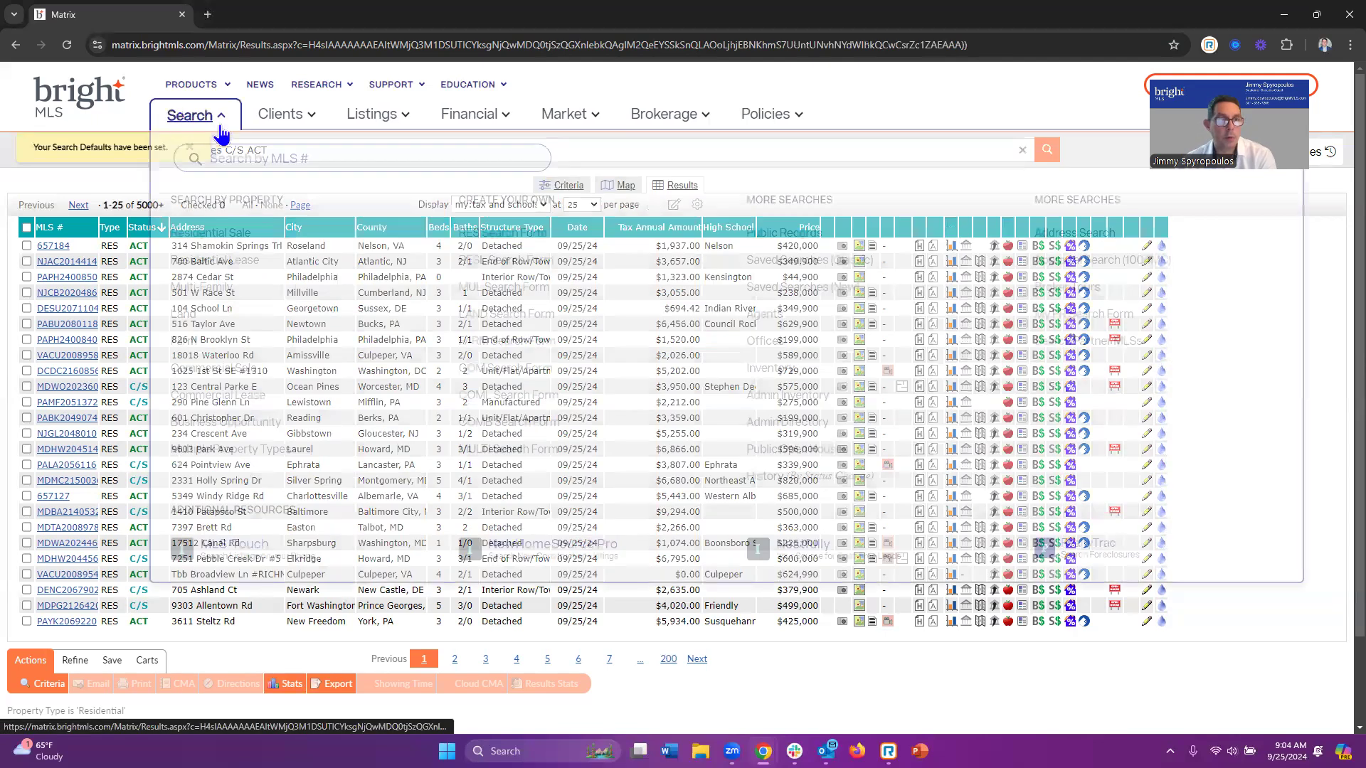
pyautogui.click(232, 233)
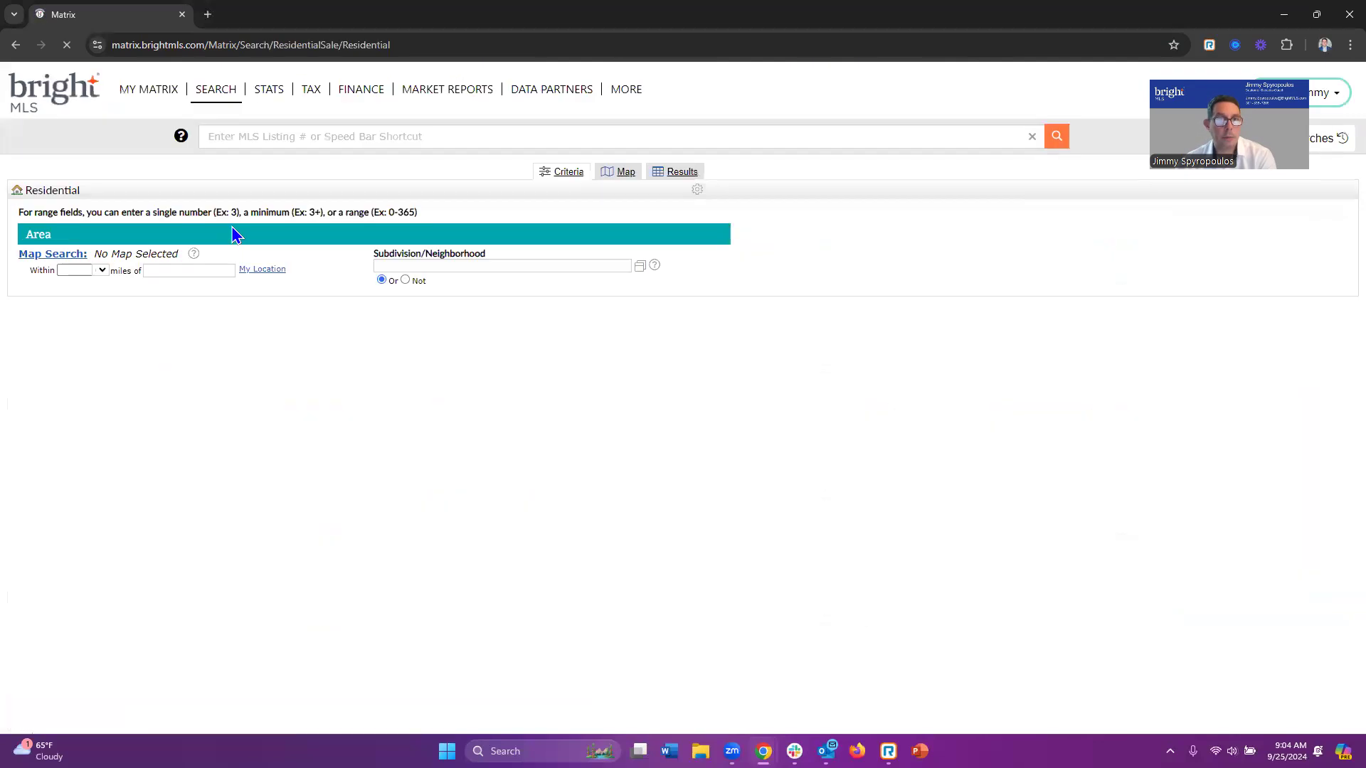
pyautogui.click(218, 721)
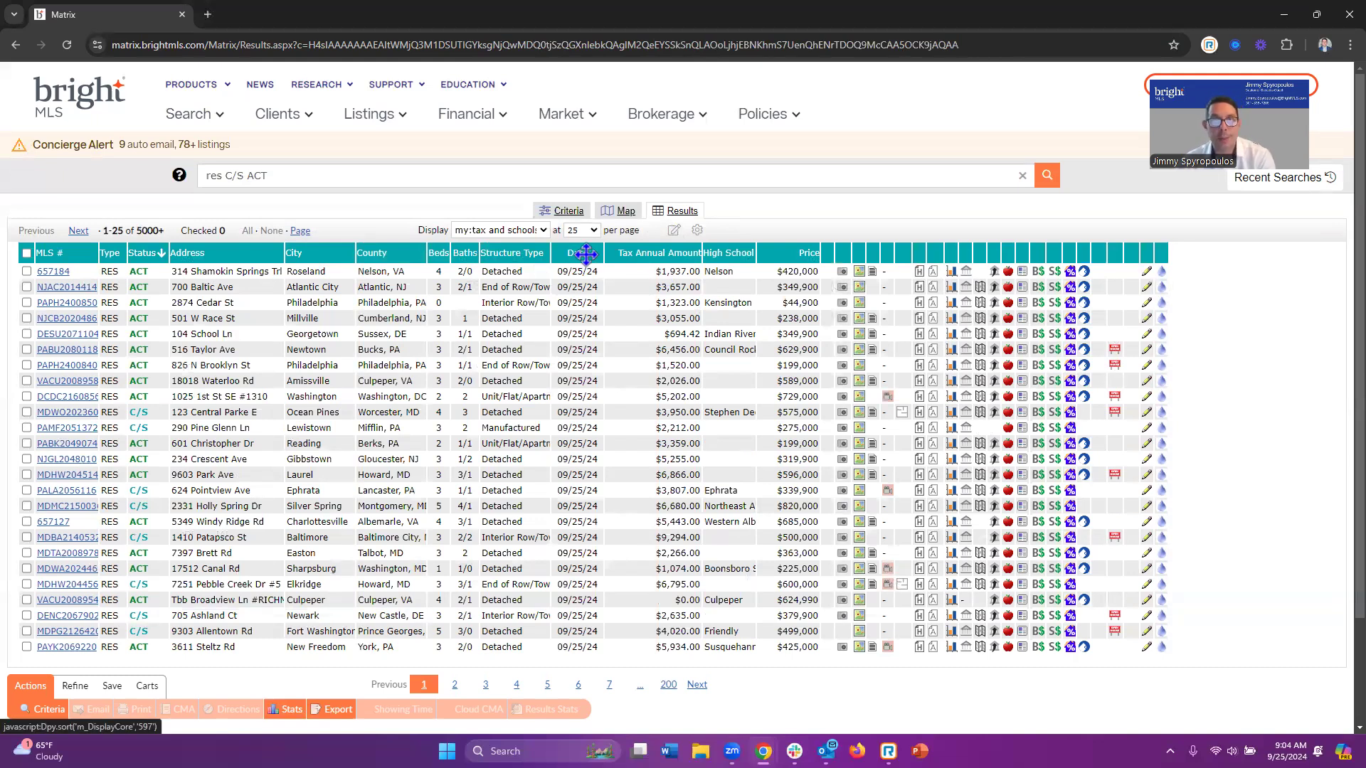
# - Reset to the system search defaults and apply the saved my:Tax and Schools display to the results
pyautogui.click(697, 235)
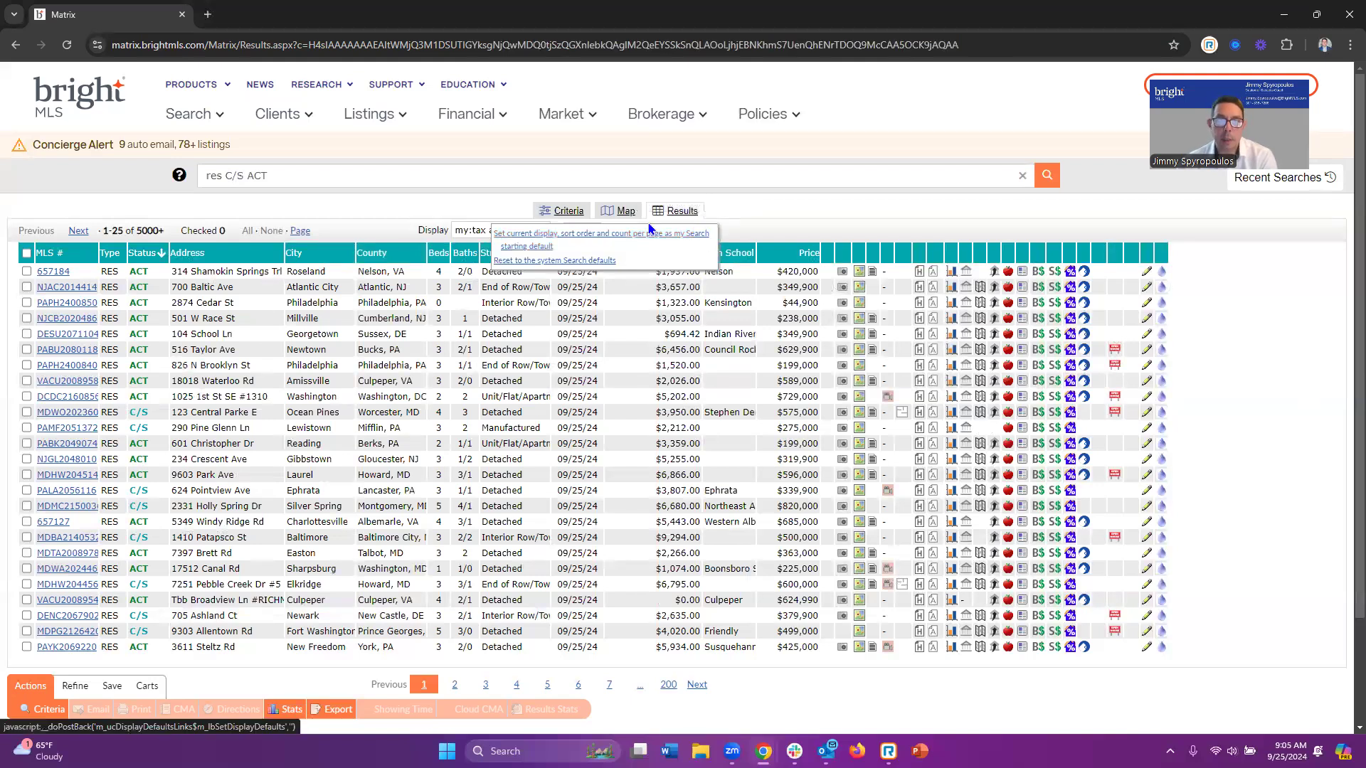
pyautogui.click(562, 261)
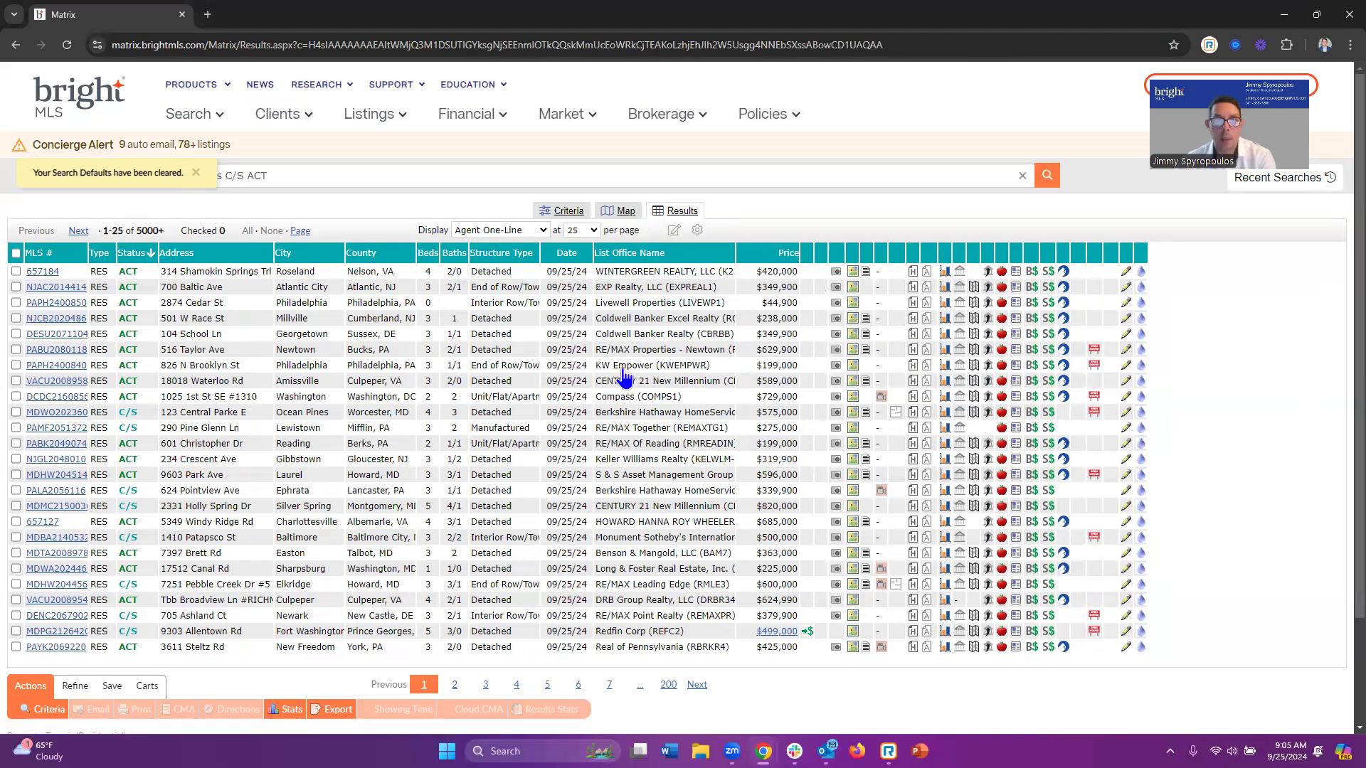
pyautogui.click(543, 229)
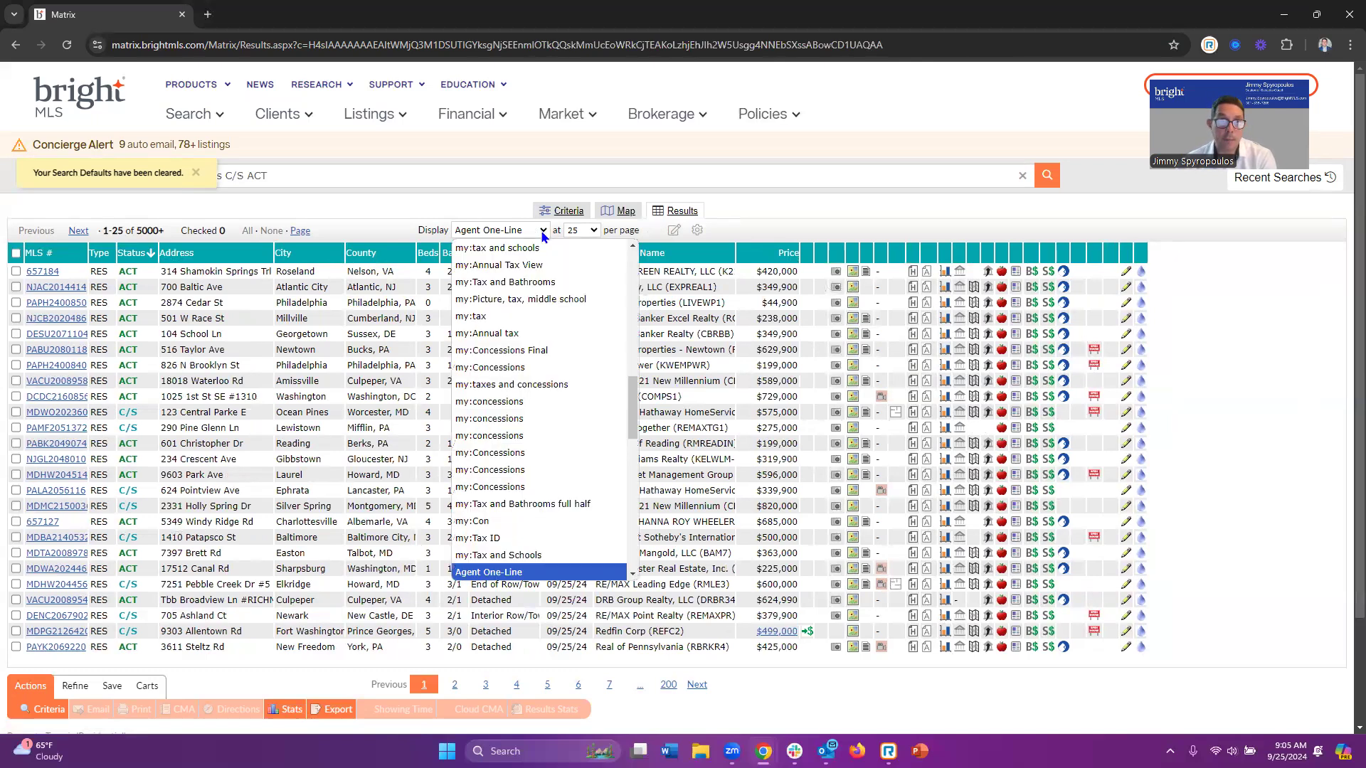
pyautogui.scroll(-3, 547, 481)
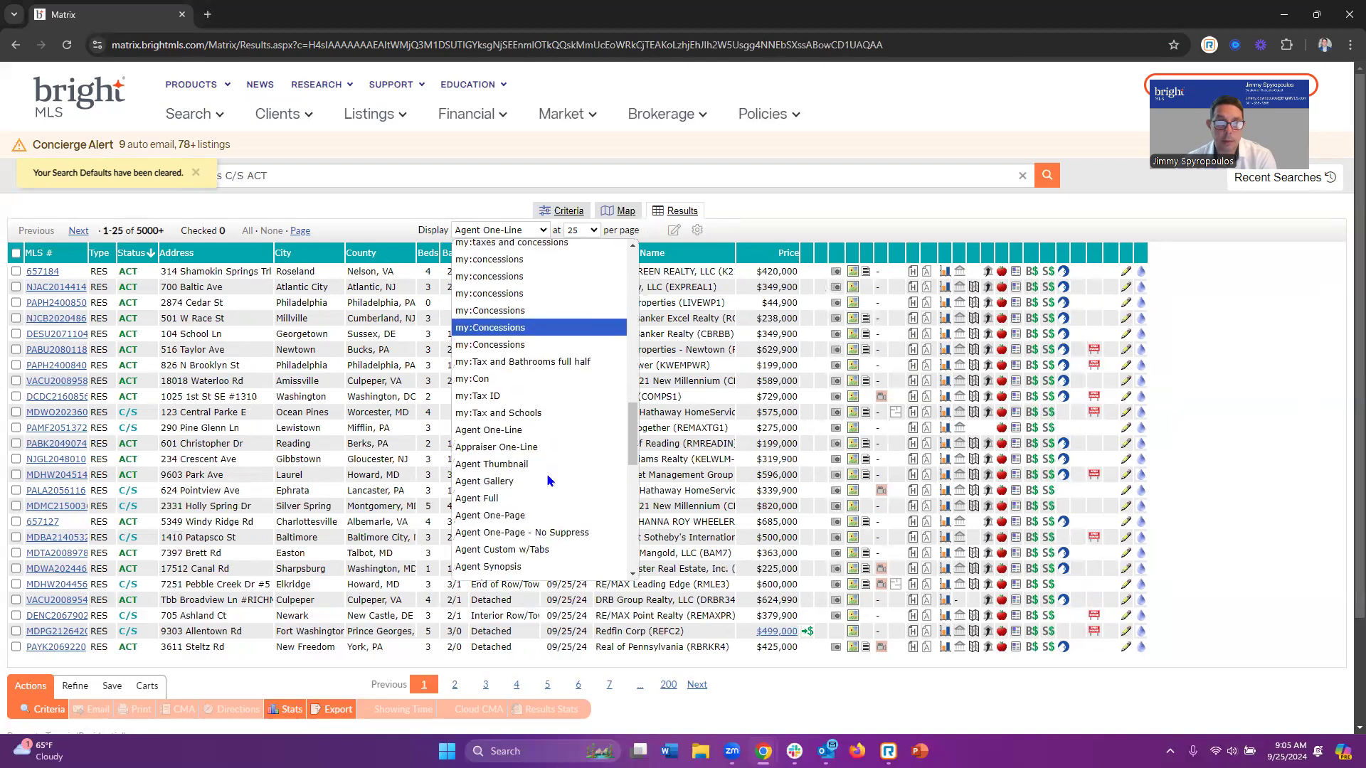
pyautogui.scroll(-2, 538, 446)
pyautogui.scroll(2, 540, 449)
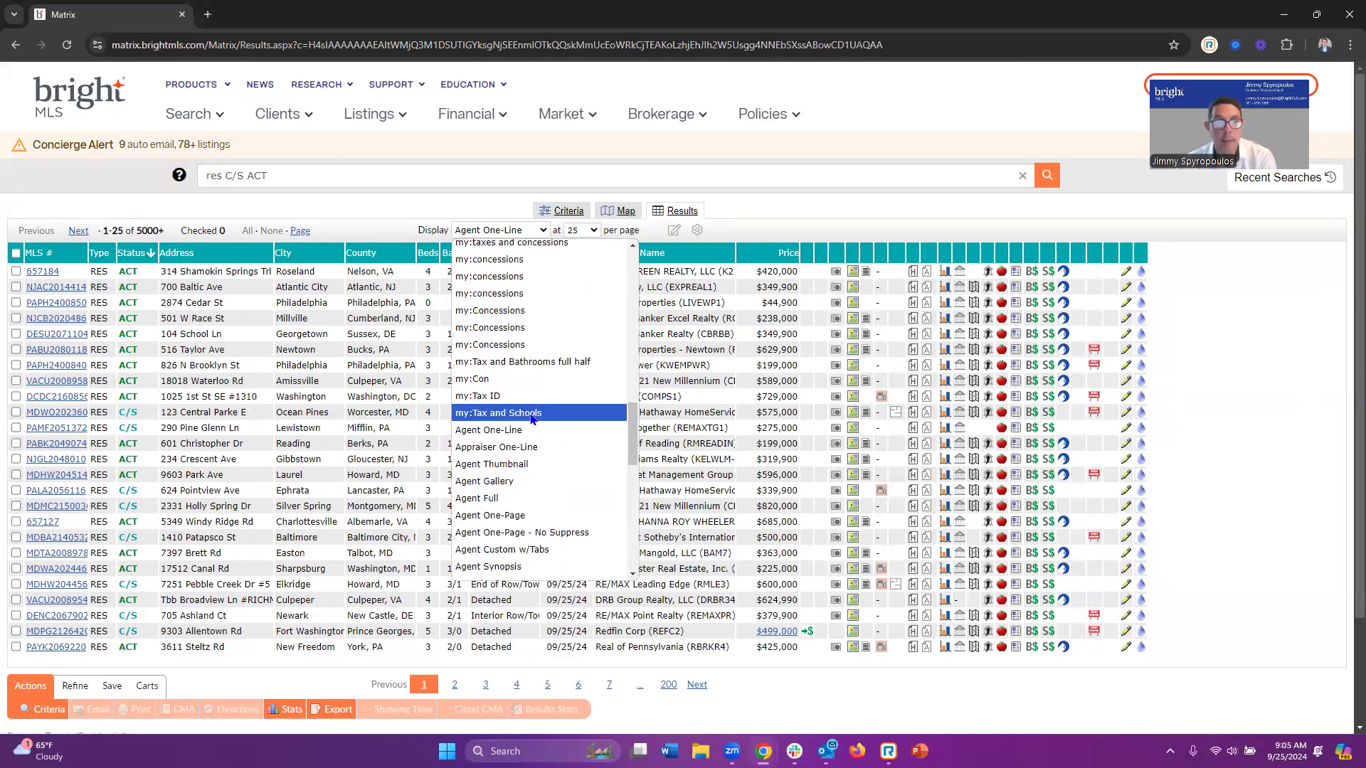
pyautogui.click(532, 414)
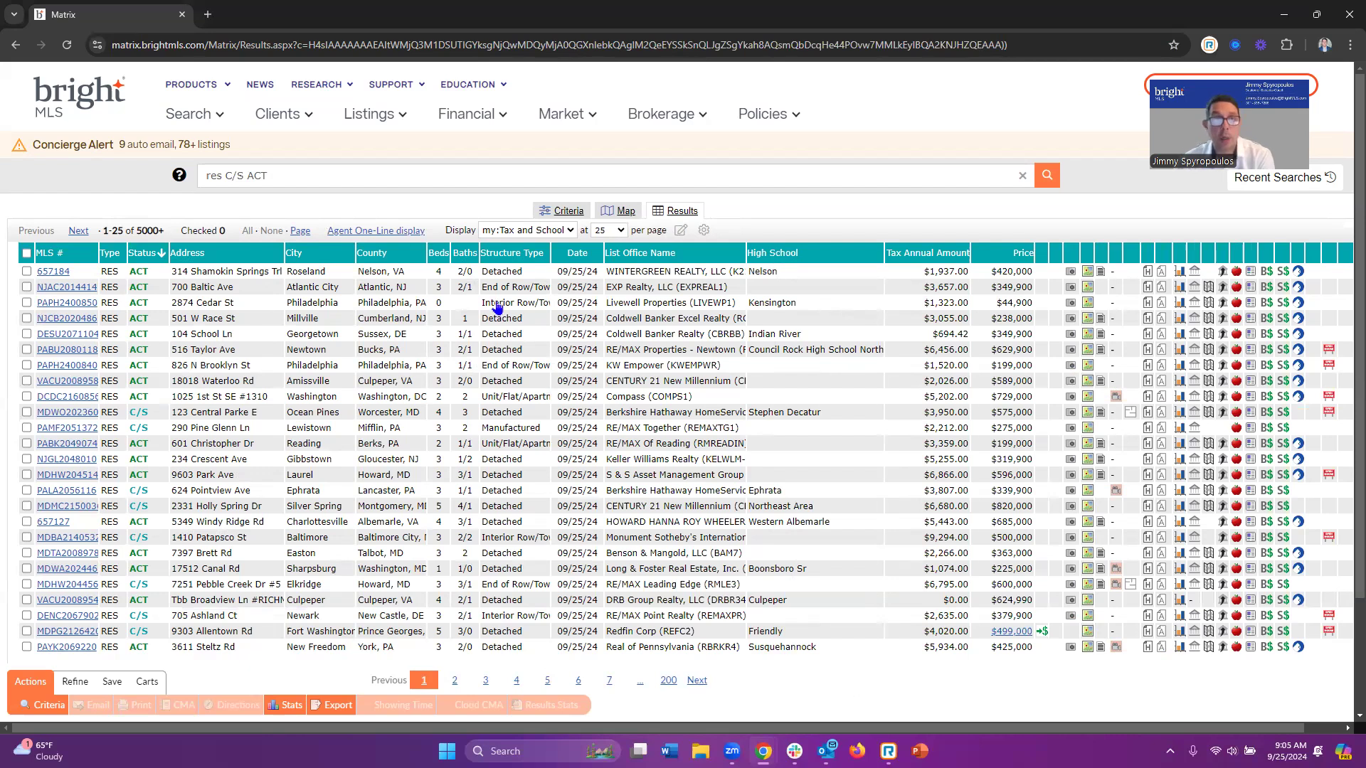
# - Show the available education and training options
pyautogui.click(482, 87)
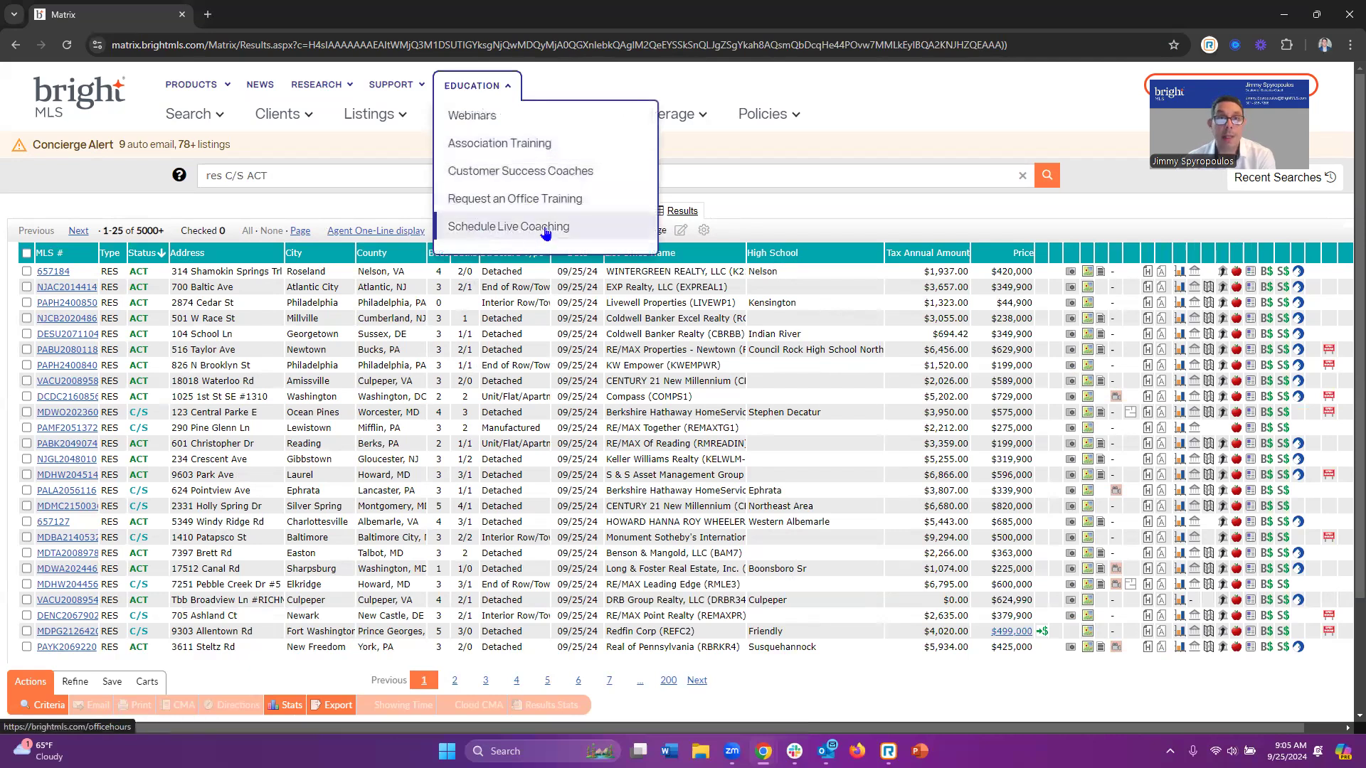